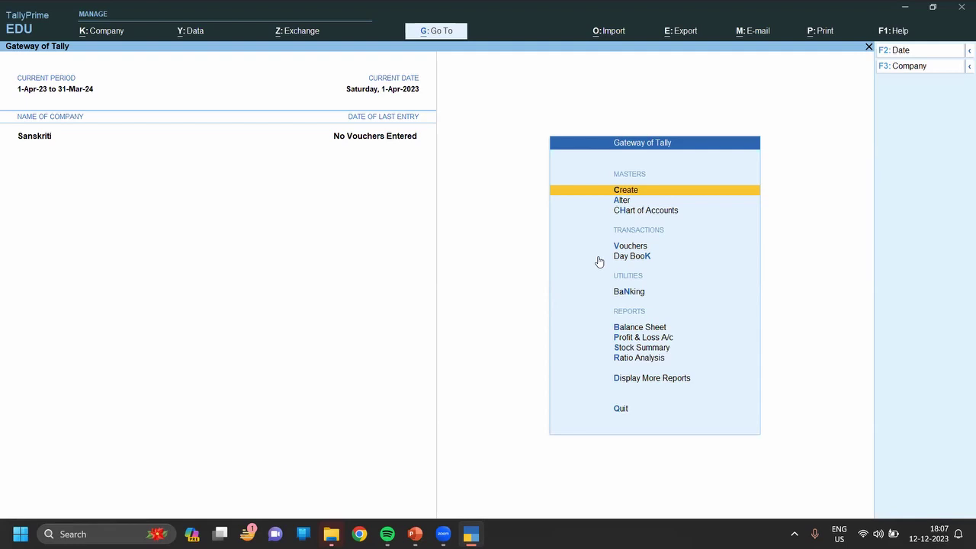
# From the Gateway of Tally for company Sanskriti, bring up the list of masters to create.
pyautogui.press('Return')
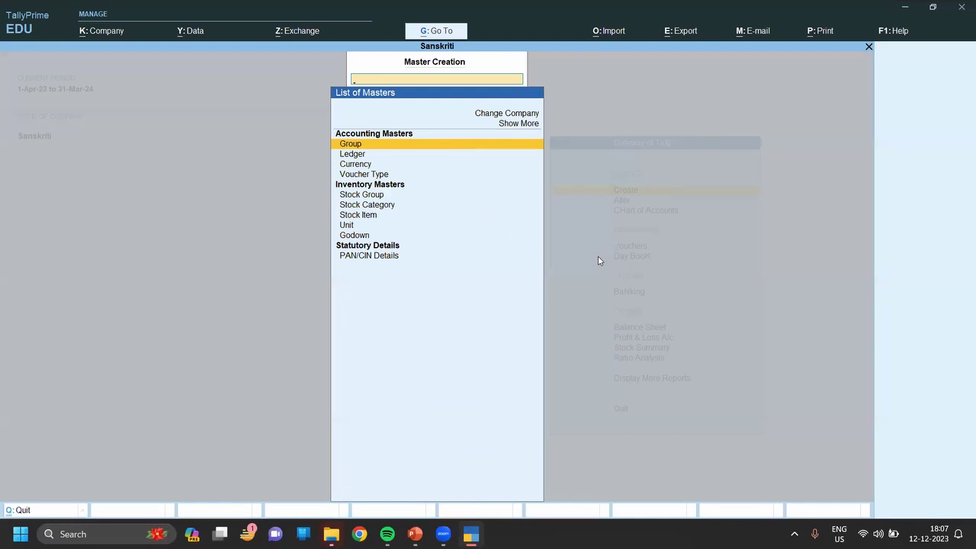
# Start a new ledger, enter the party's name and place it under Sundry Debtors.
pyautogui.press('Down')
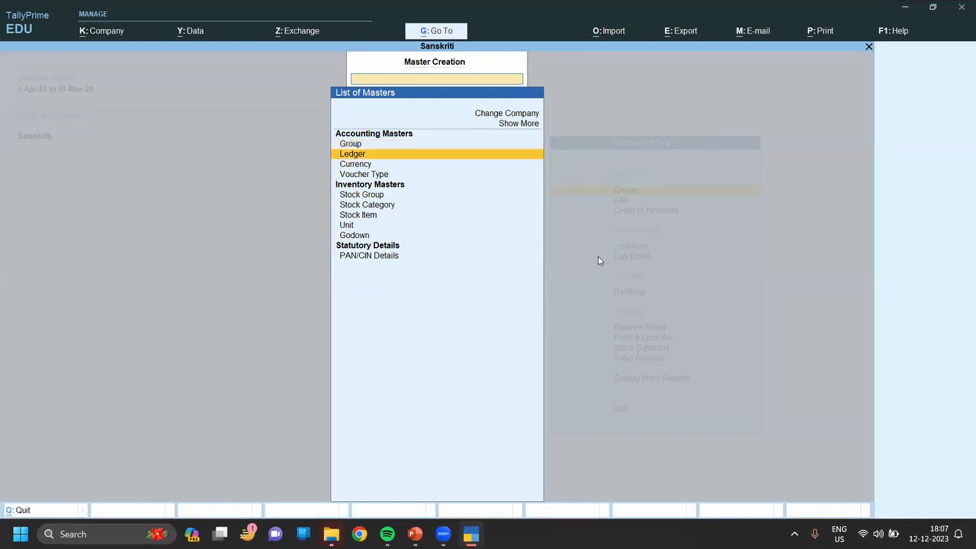
pyautogui.press('Return')
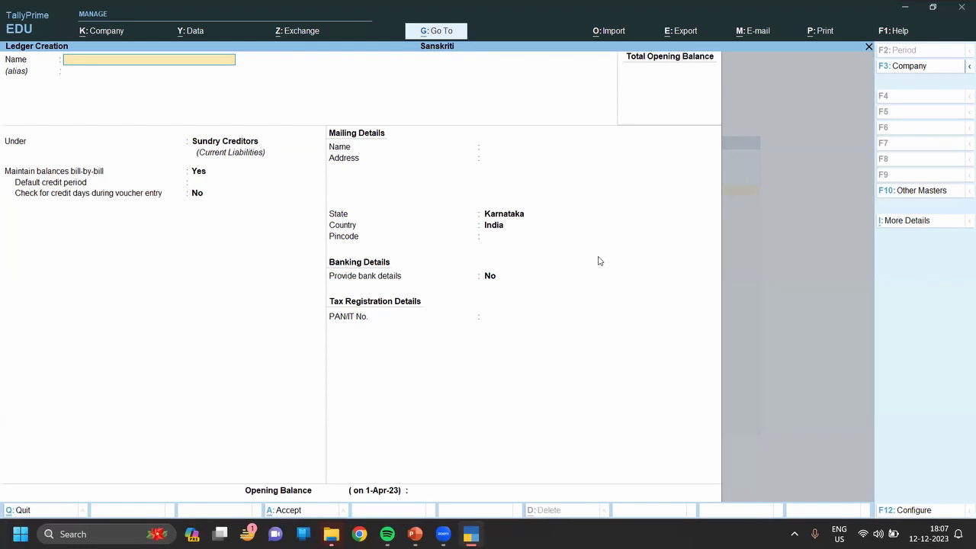
pyautogui.press('Return')
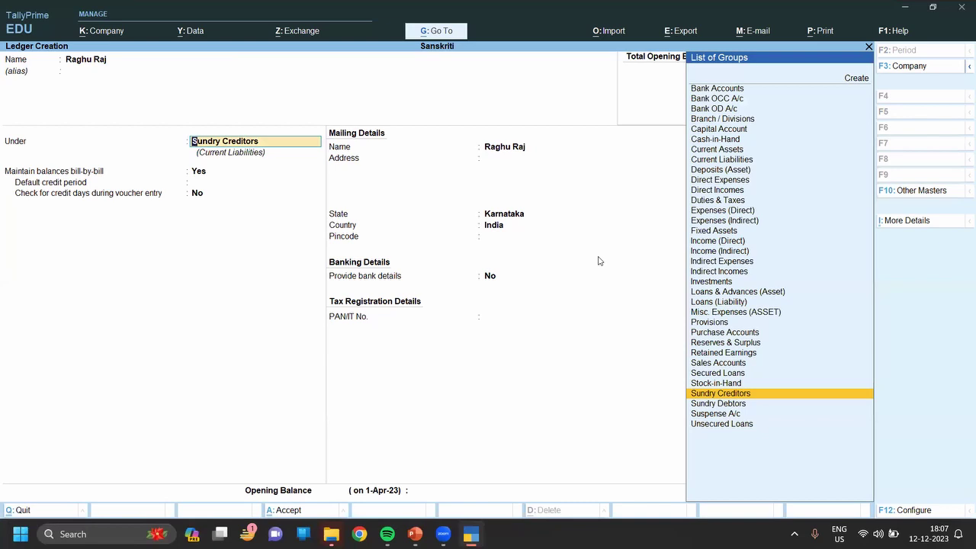
pyautogui.write('S')
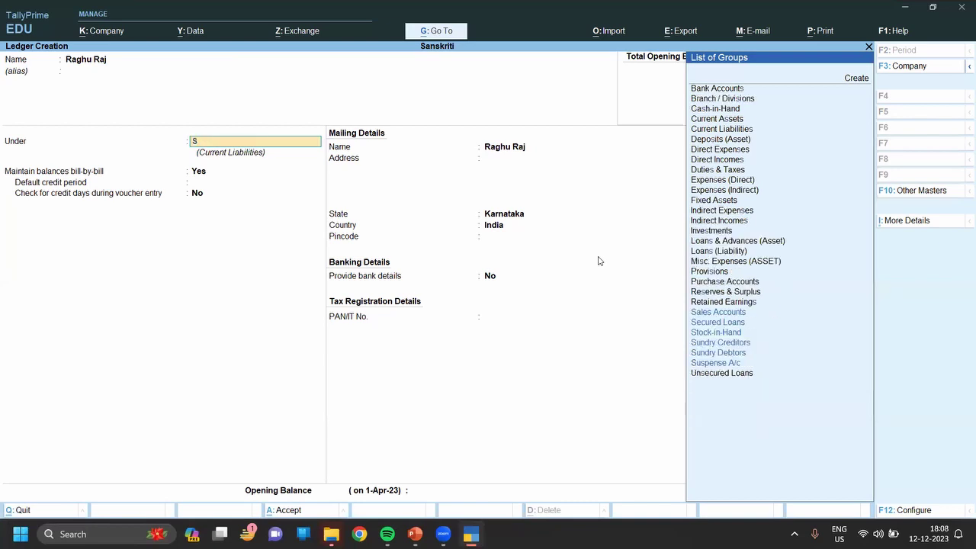
pyautogui.write('u')
pyautogui.press('Down')
pyautogui.press('Down')
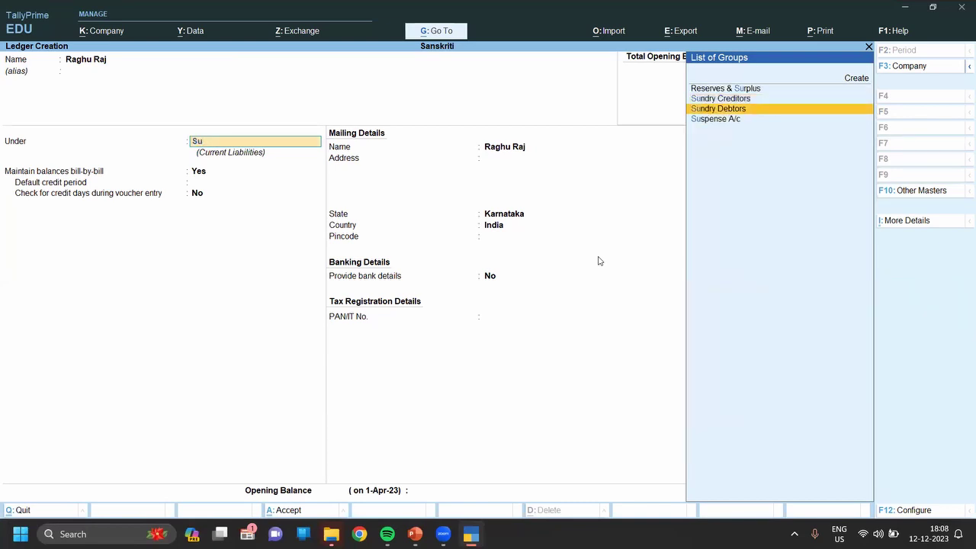
pyautogui.press('Return')
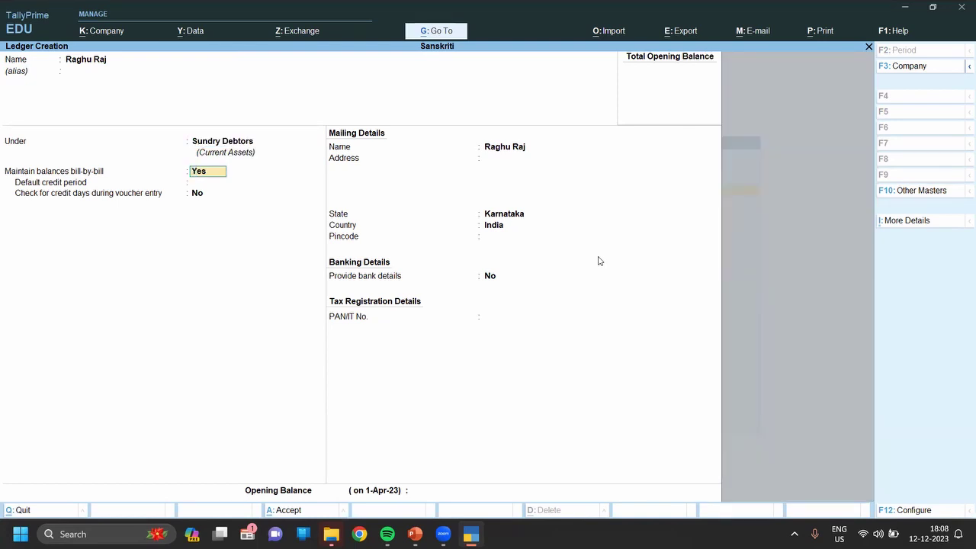
# Set the party ledger's state to West Bengal, enter its pincode, and finish the form.
pyautogui.press('Return')
pyautogui.press('Return')
pyautogui.press('Return')
pyautogui.press('Return')
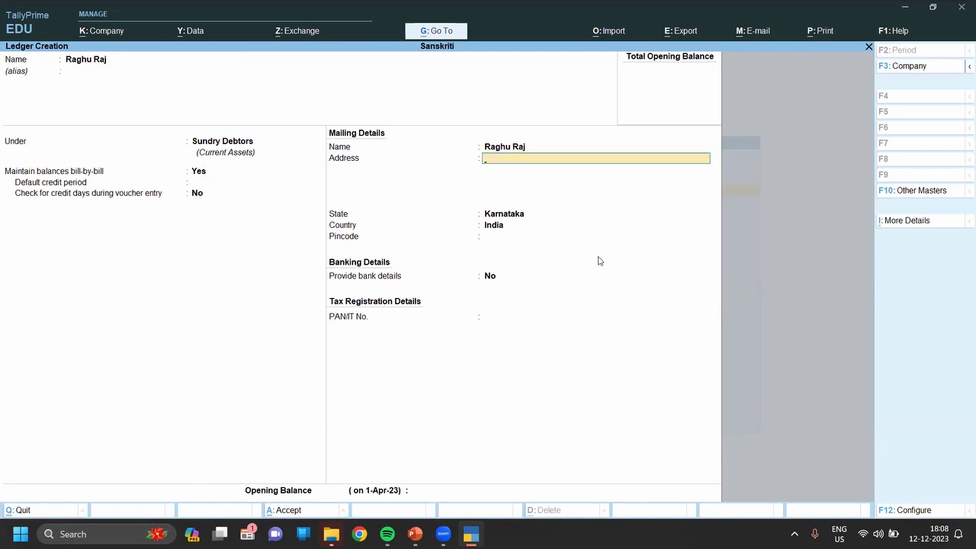
pyautogui.press('Return')
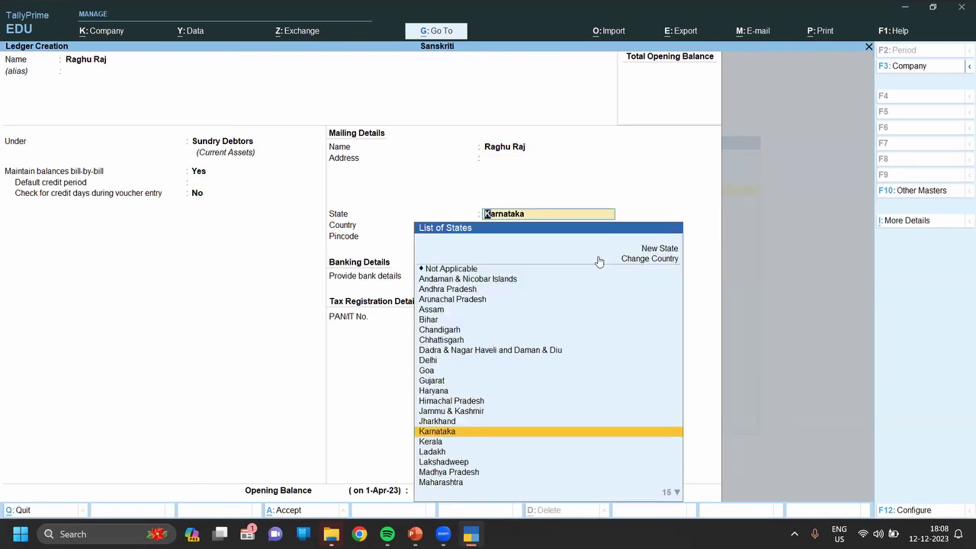
pyautogui.write('We')
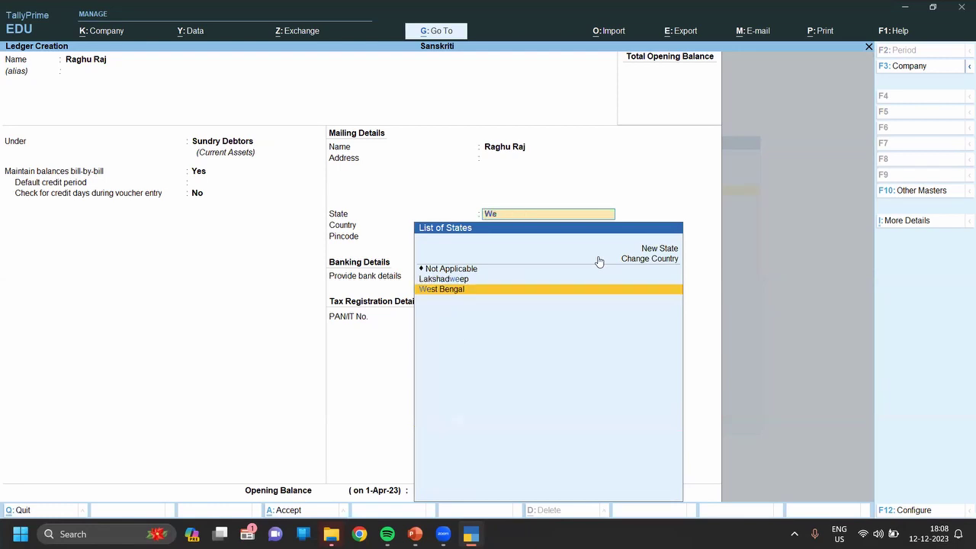
pyautogui.press('Return')
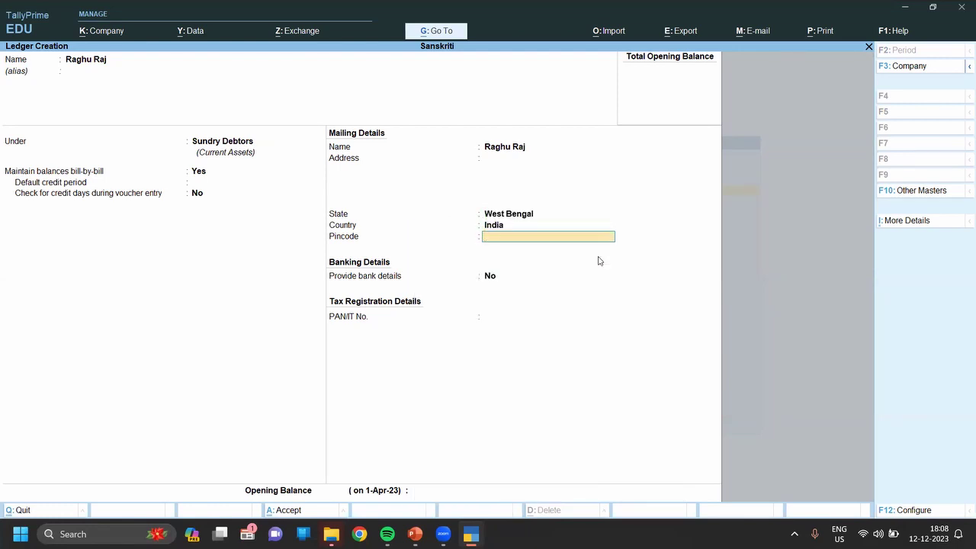
pyautogui.press('BackSpace')
pyautogui.write('70006')
pyautogui.press('BackSpace')
pyautogui.write('06')
pyautogui.press('Return')
pyautogui.press('Return')
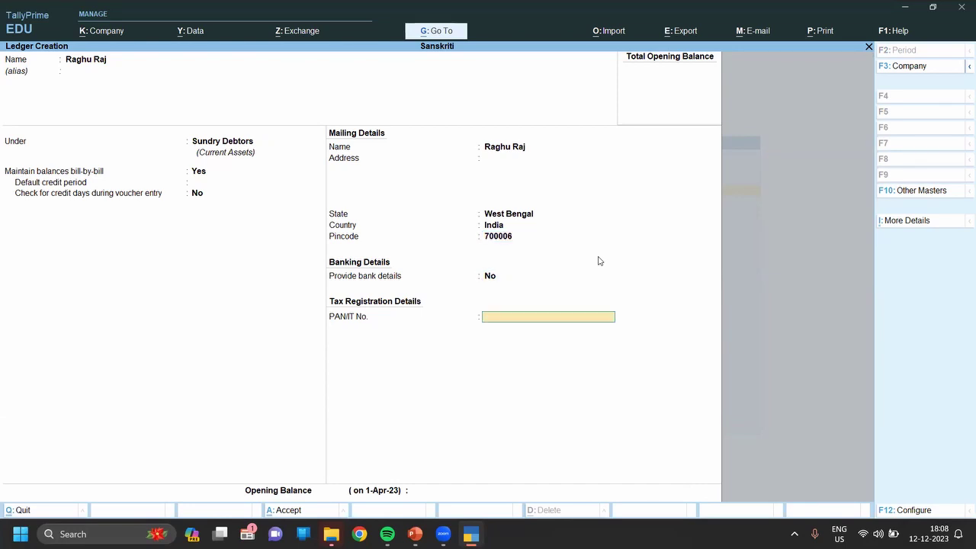
pyautogui.press('Return')
pyautogui.press('Return')
pyautogui.press('Return')
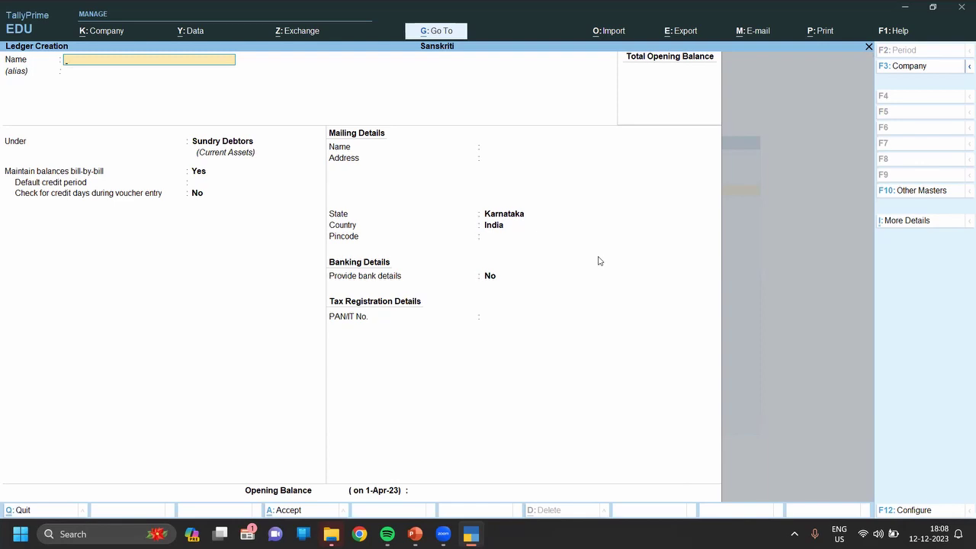
# Create and save ledger Sweta Enterprise under Sundry Debtors, then discard the next blank ledger form.
pyautogui.write('Sweta Enterprise')
pyautogui.press('Return')
pyautogui.press('Return')
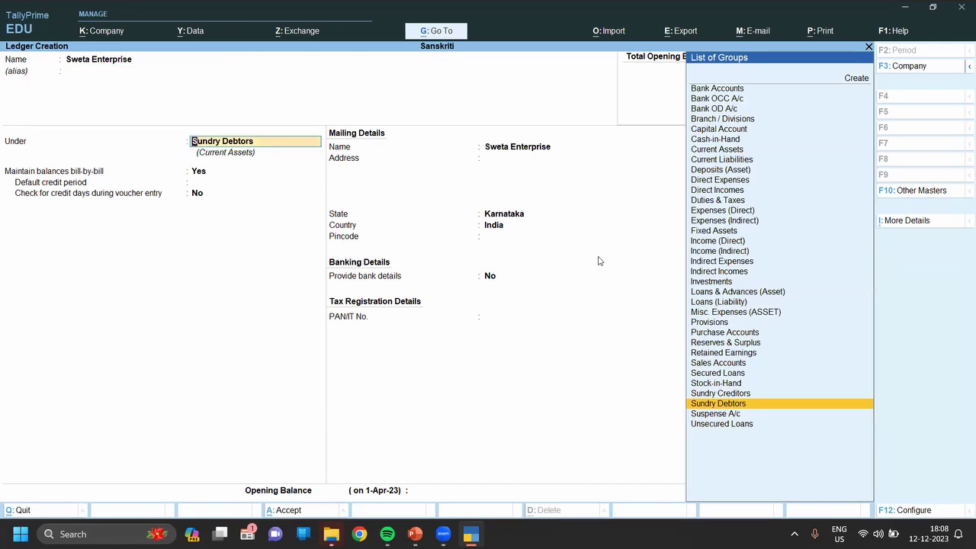
pyautogui.press('Return')
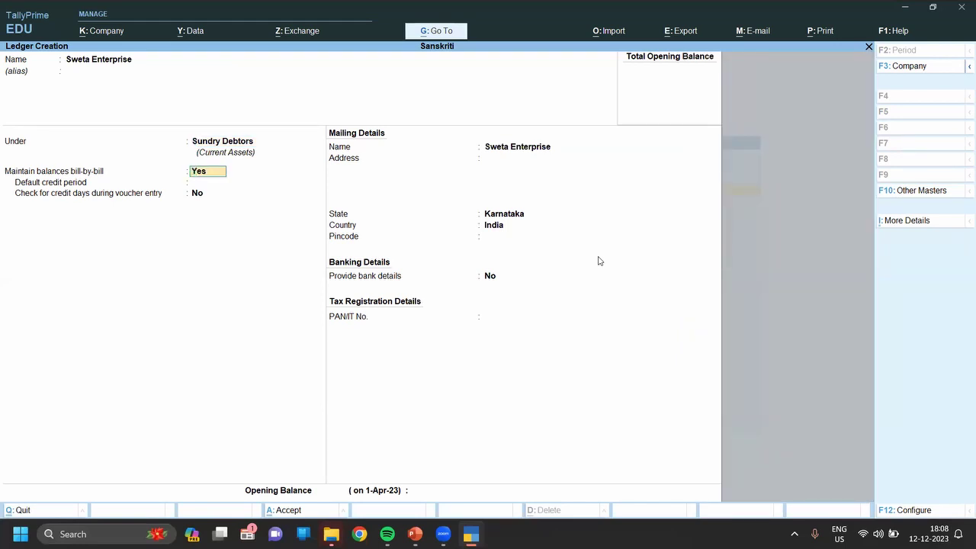
pyautogui.press('Return')
pyautogui.press('Return')
pyautogui.press('Return')
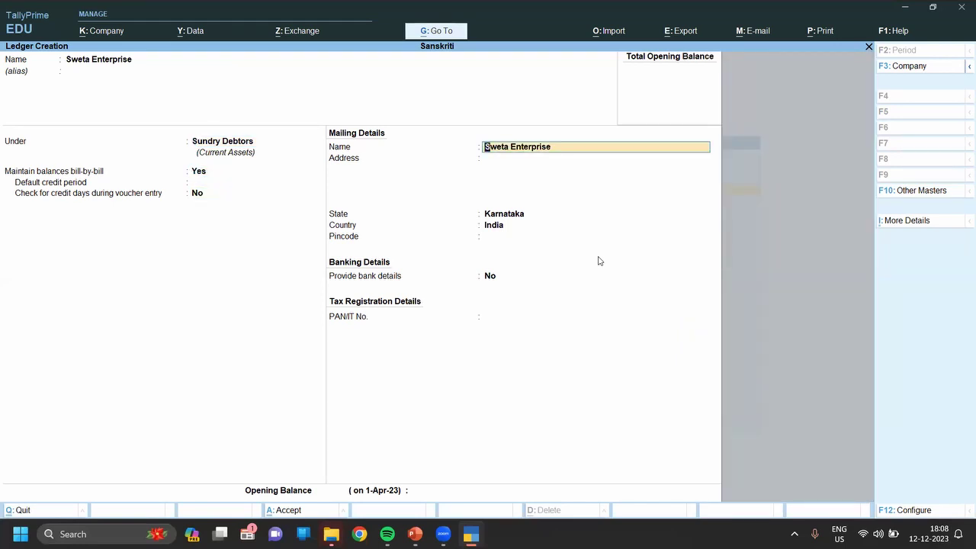
pyautogui.press('Return')
pyautogui.press('Return')
pyautogui.press('Return')
pyautogui.press('Return')
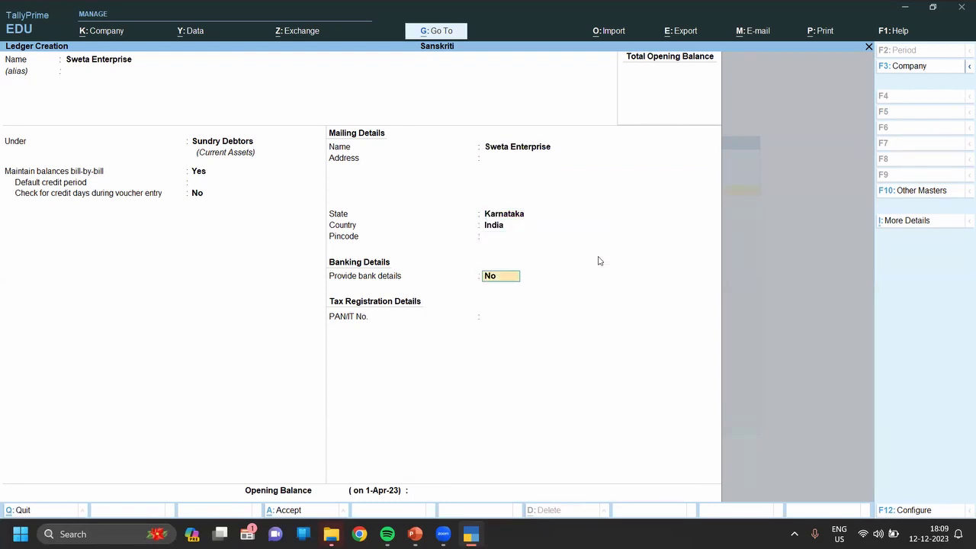
pyautogui.press('Return')
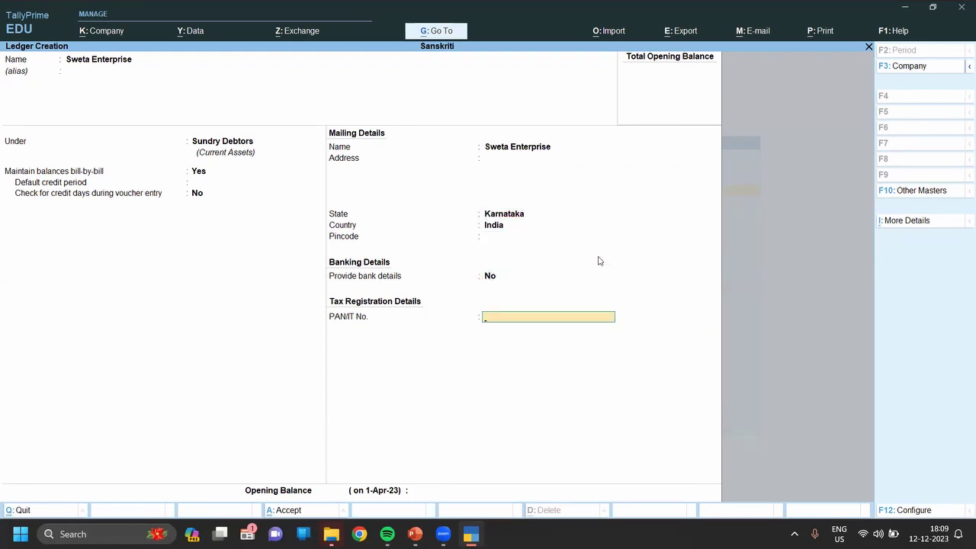
pyautogui.press('Return')
pyautogui.press('Return')
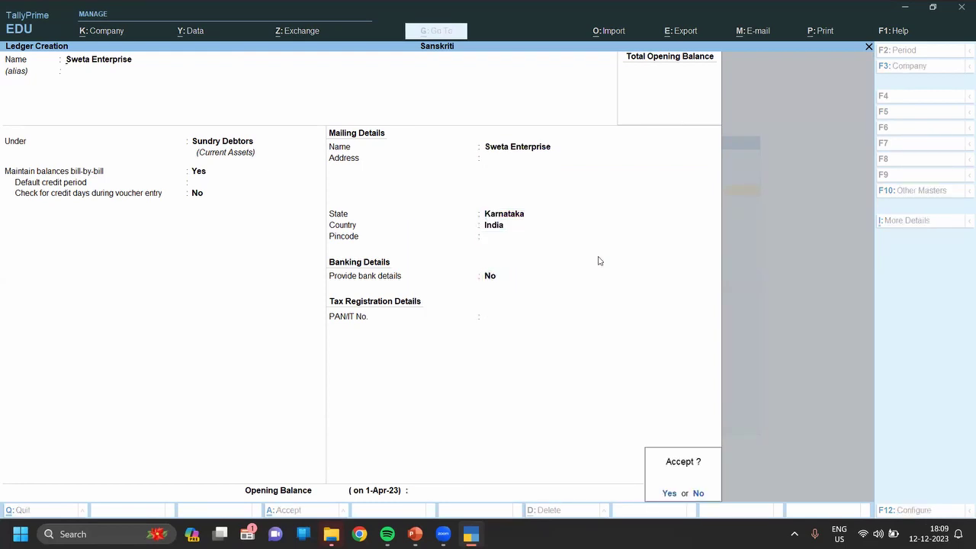
pyautogui.press('Return')
pyautogui.press('Escape')
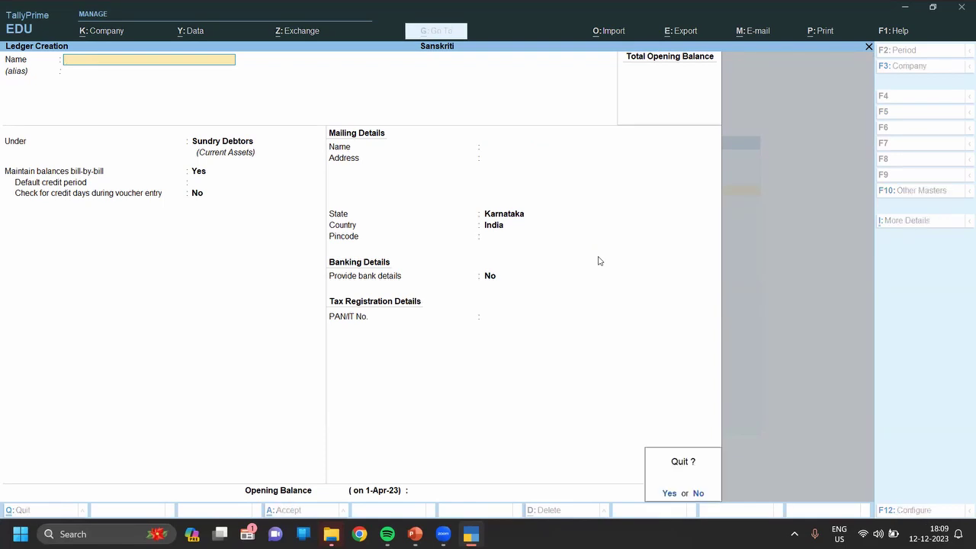
pyautogui.press('Return')
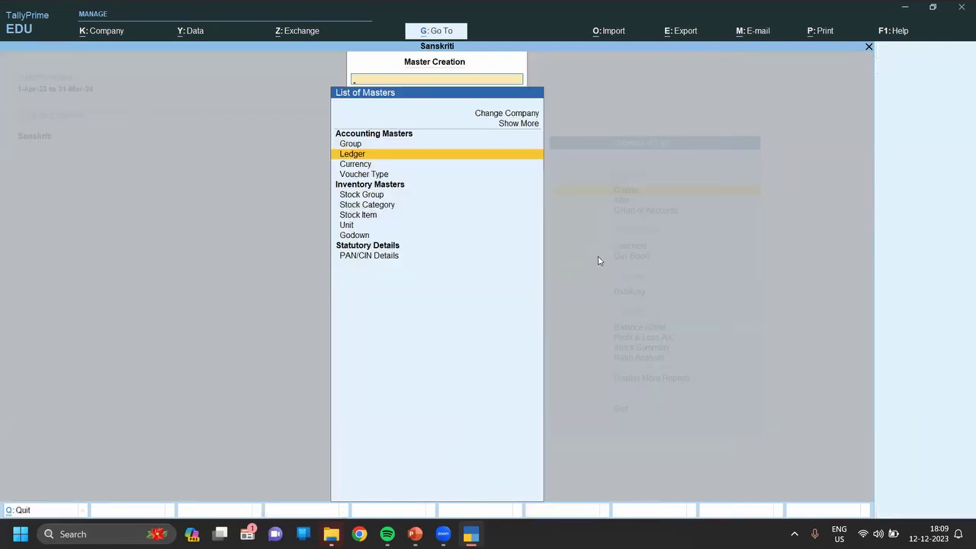
# Open the Sweta Enterprise ledger in Alter mode and advance to its mailing address.
pyautogui.press('Escape')
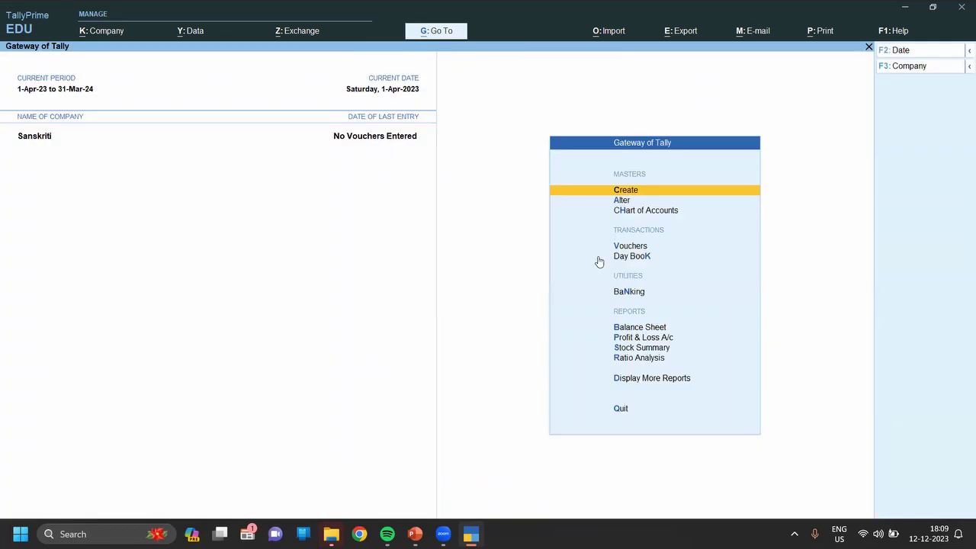
pyautogui.press('Down')
pyautogui.press('Return')
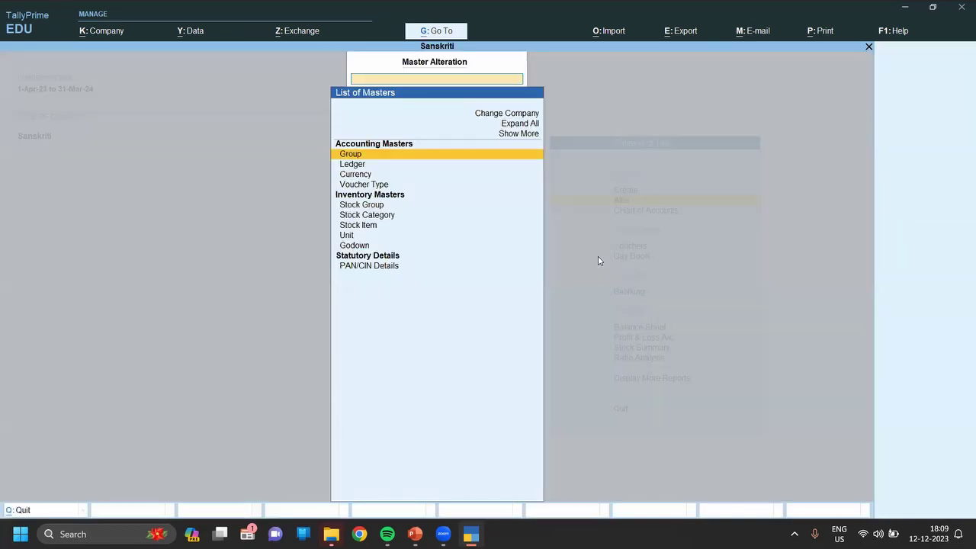
pyautogui.press('Down')
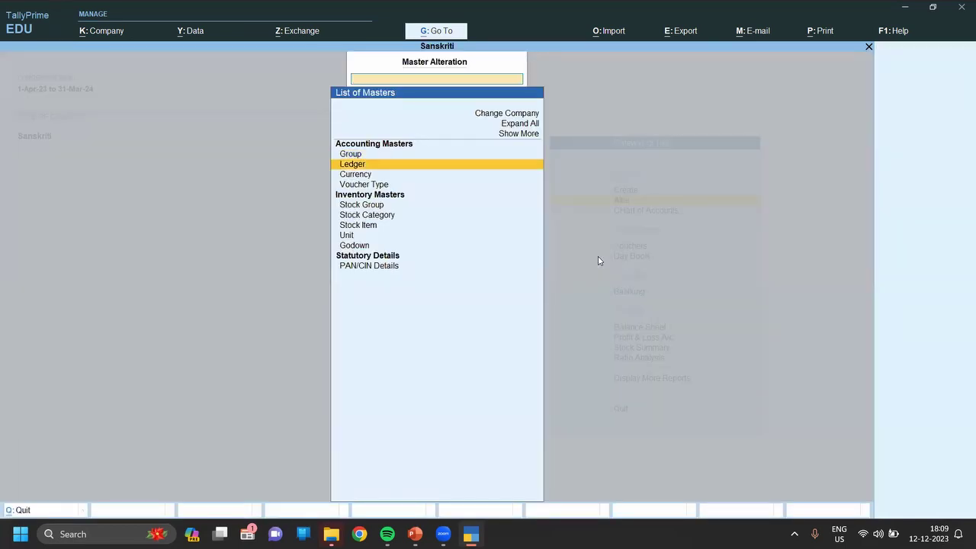
pyautogui.press('Return')
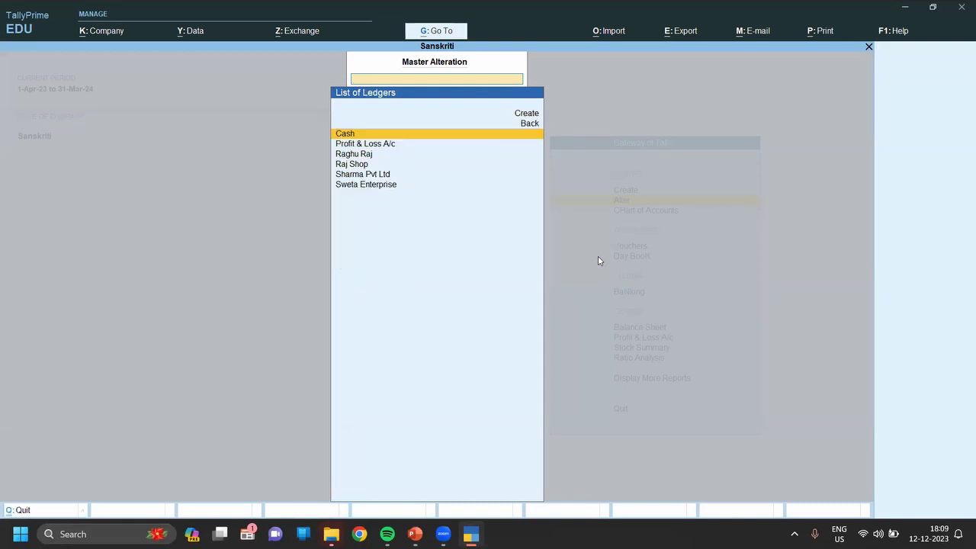
pyautogui.press('Down')
pyautogui.press('Down')
pyautogui.press('Down')
pyautogui.press('Down')
pyautogui.press('Down')
pyautogui.press('Return')
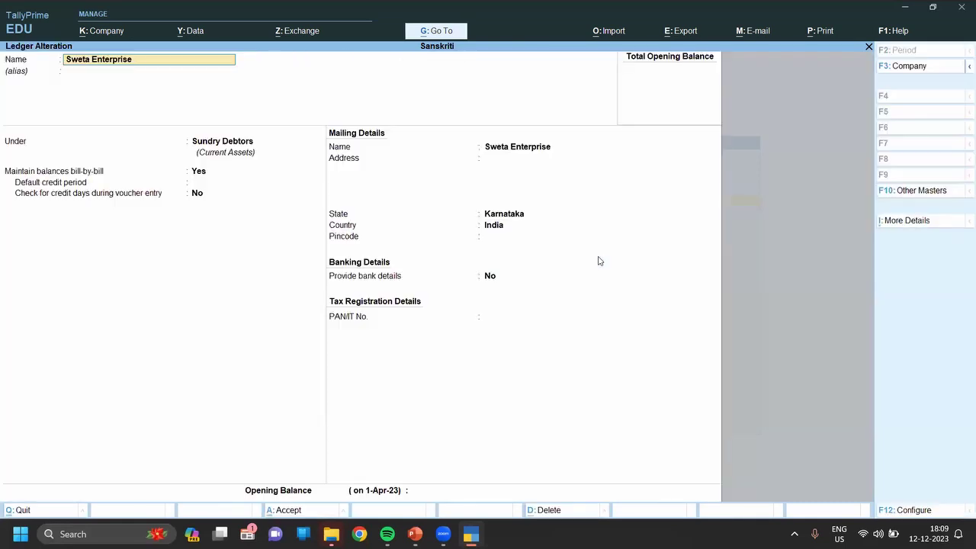
pyautogui.press('Return')
pyautogui.press('Return')
pyautogui.press('Return')
pyautogui.press('Return')
pyautogui.press('Return')
pyautogui.press('Return')
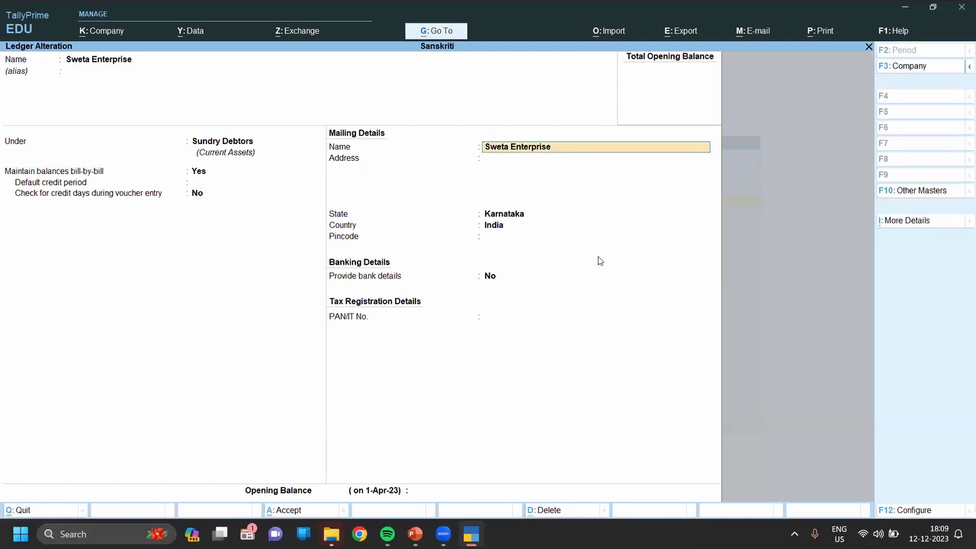
pyautogui.press('Return')
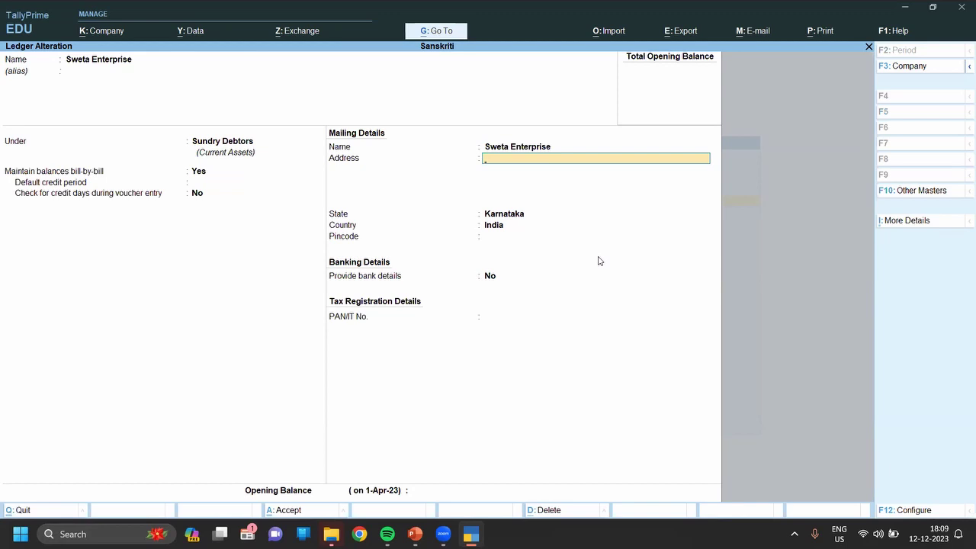
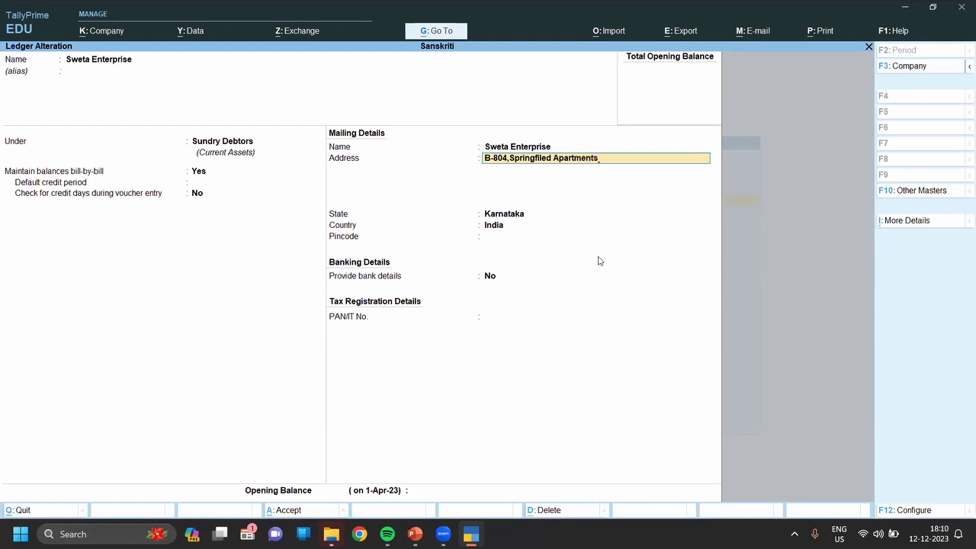
# Enter Sweta Enterprise's street address and pincode, keep state Karnataka, and save the ledger.
pyautogui.press('Return')
pyautogui.press('Return')
pyautogui.press('Return')
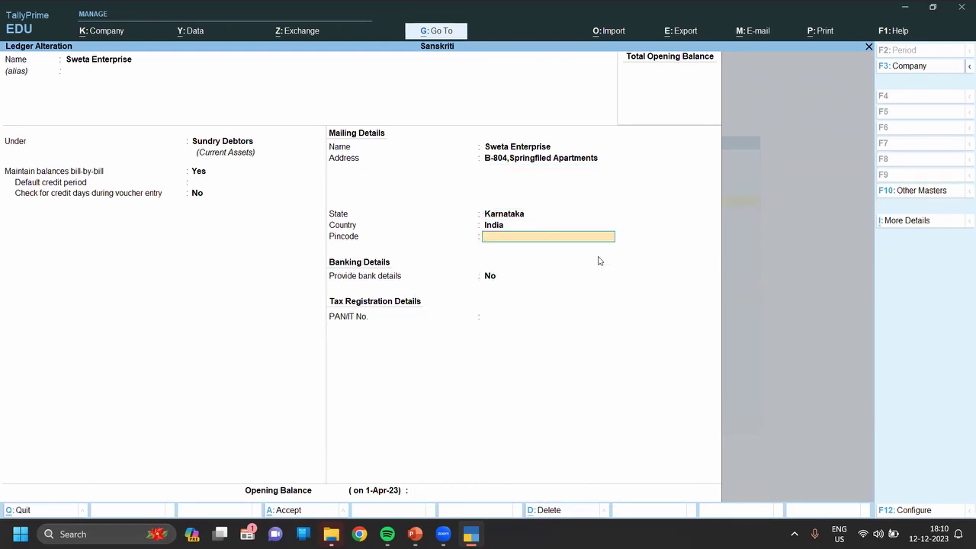
pyautogui.write('560102')
pyautogui.press('Return')
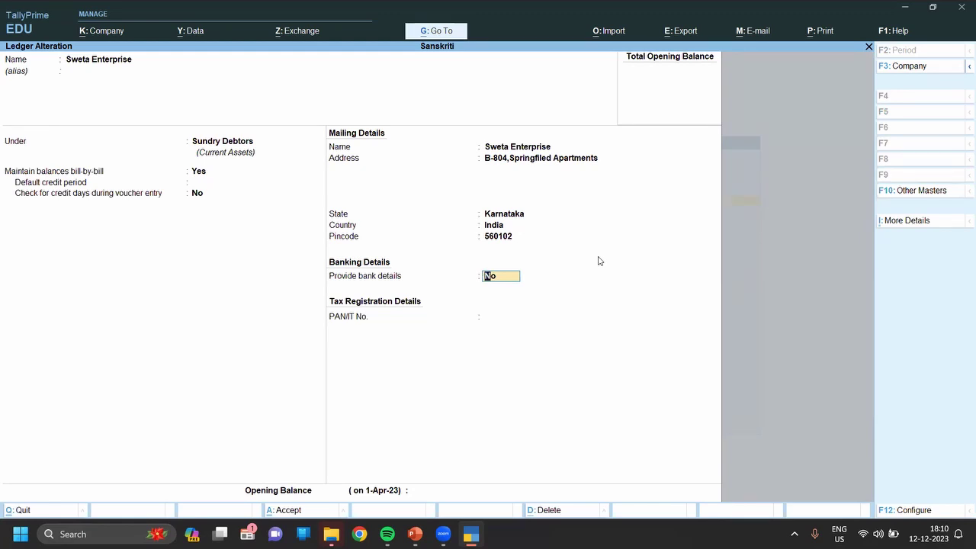
pyautogui.hotkey('ctrl', 'q')
# Reopen Sweta Enterprise to check the saved details, then close it unchanged.
pyautogui.press('Return')
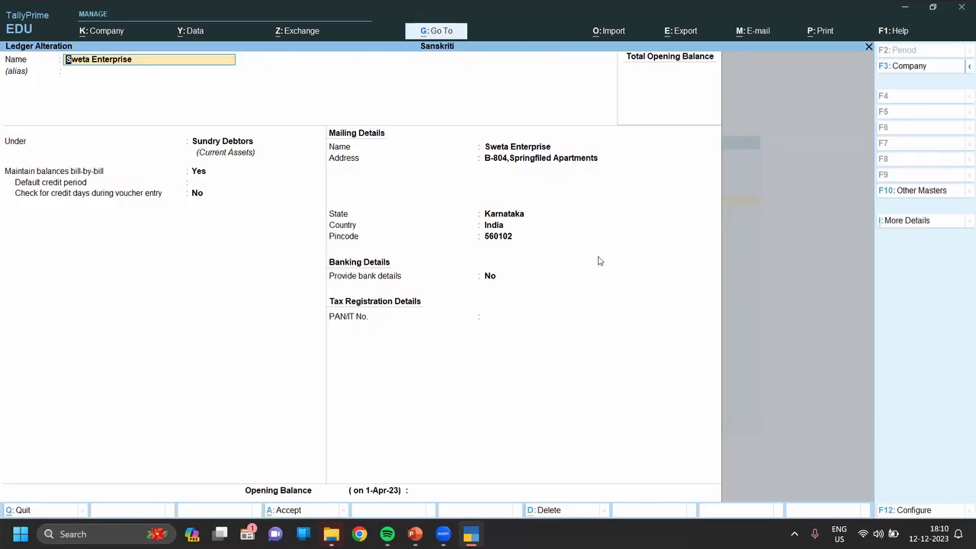
pyautogui.press('BackSpace')
pyautogui.press('Escape')
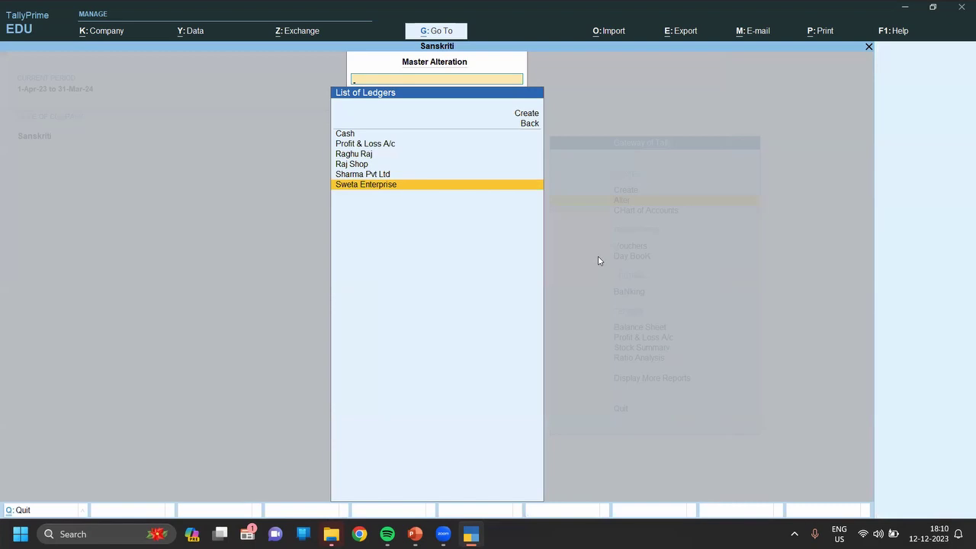
pyautogui.press('Escape')
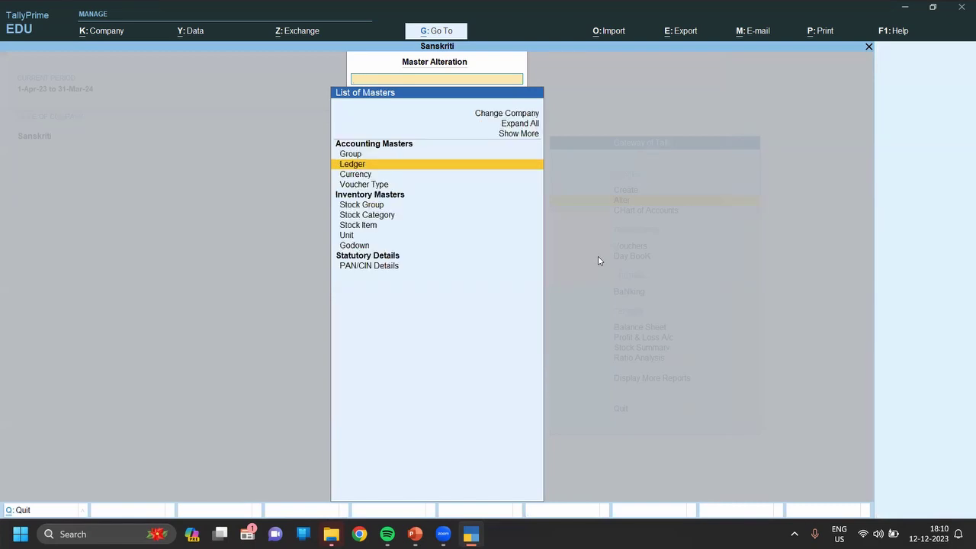
pyautogui.press('Escape')
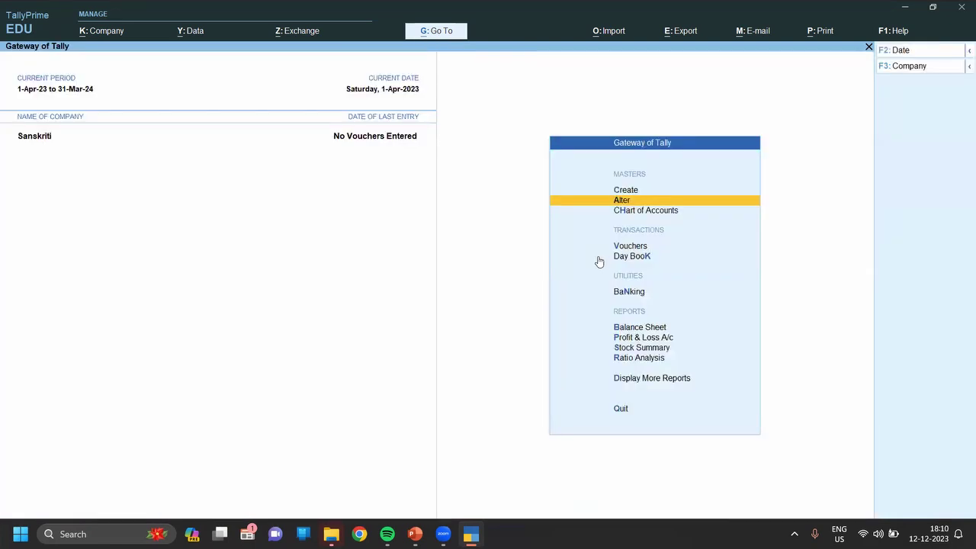
pyautogui.press('Return')
pyautogui.press('Down')
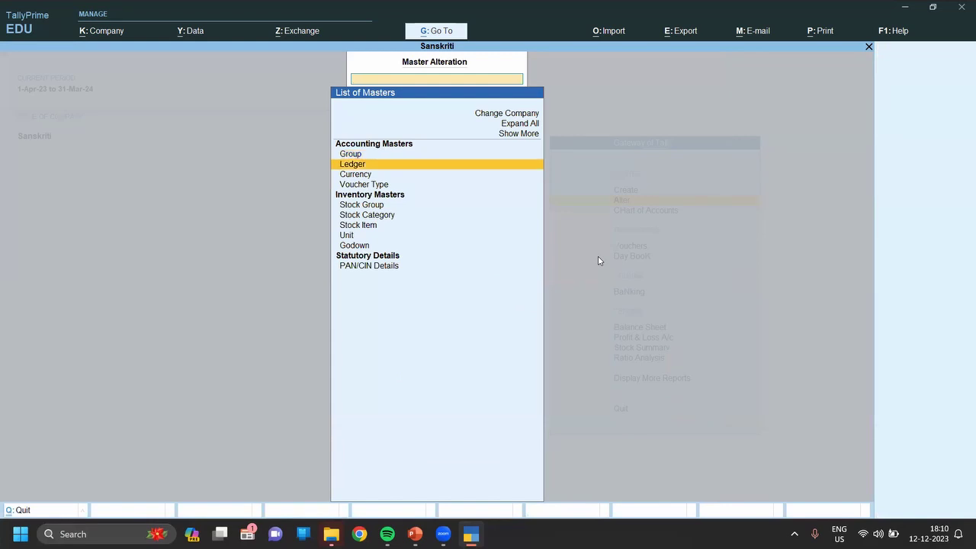
pyautogui.press('Return')
pyautogui.press('Down')
pyautogui.press('Down')
pyautogui.press('Down')
pyautogui.press('Down')
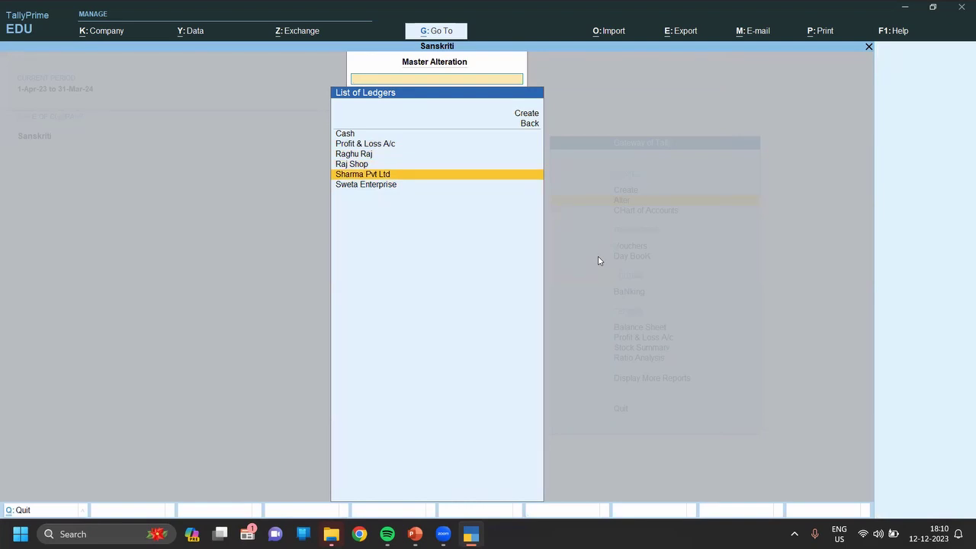
pyautogui.press('Return')
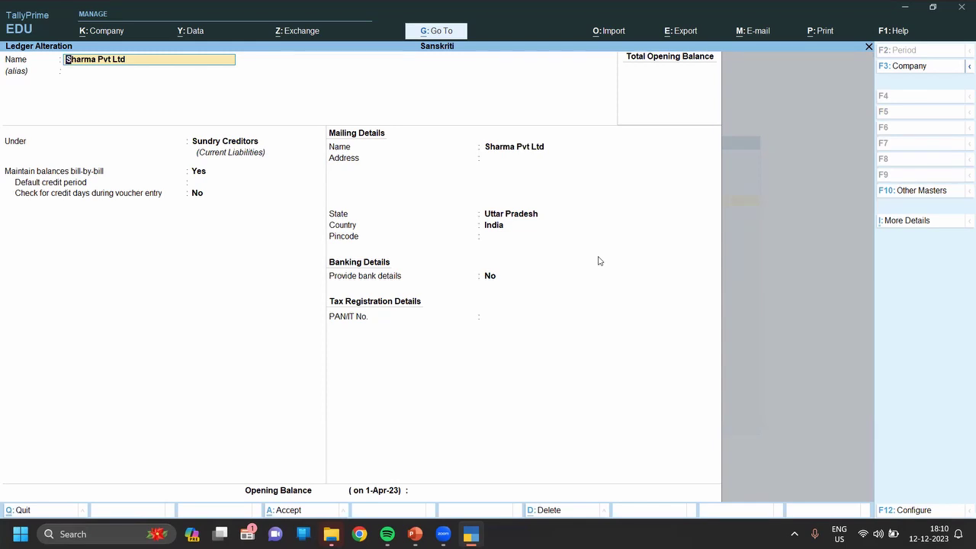
pyautogui.press('Escape')
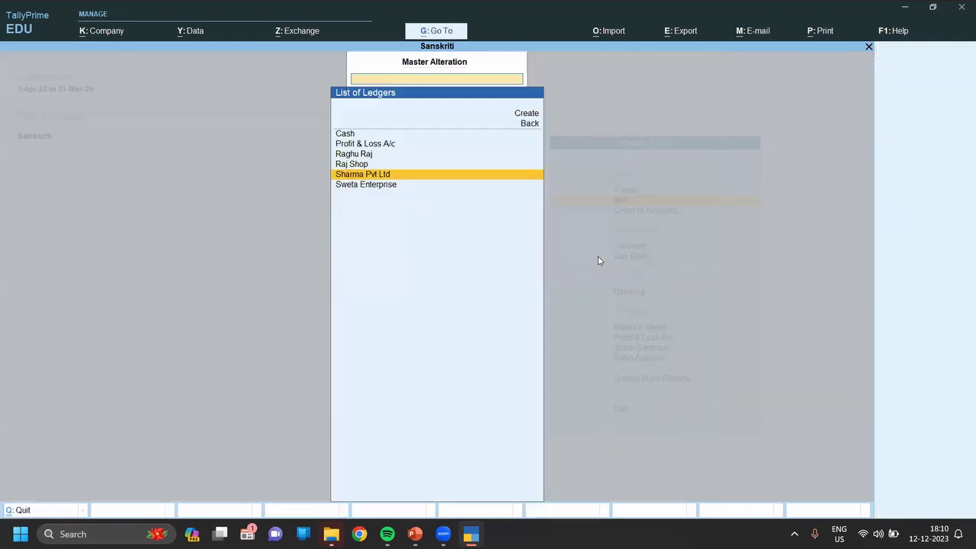